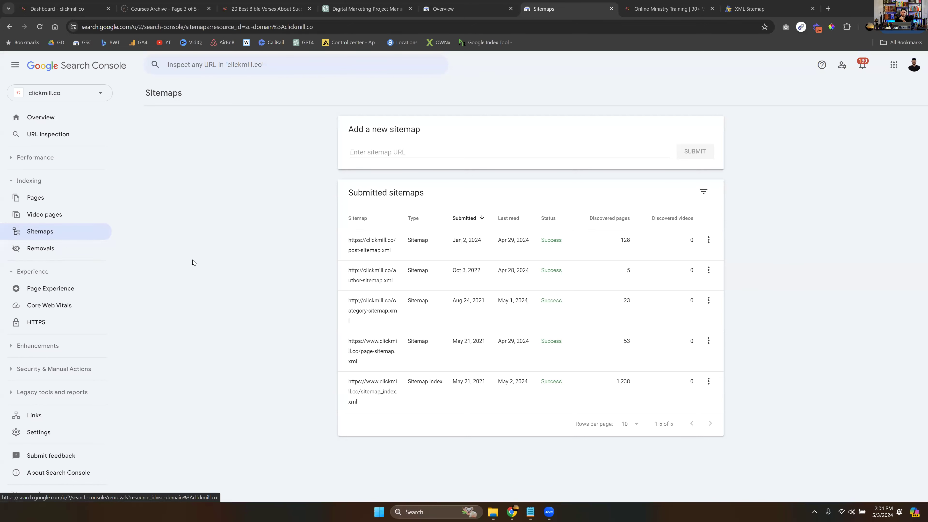
# Examine the submitted sitemaps table, including the discovered pages and indexing options of the sitemap_index.xml entry.
pyautogui.moveTo(345, 216); pyautogui.dragTo(555, 436)
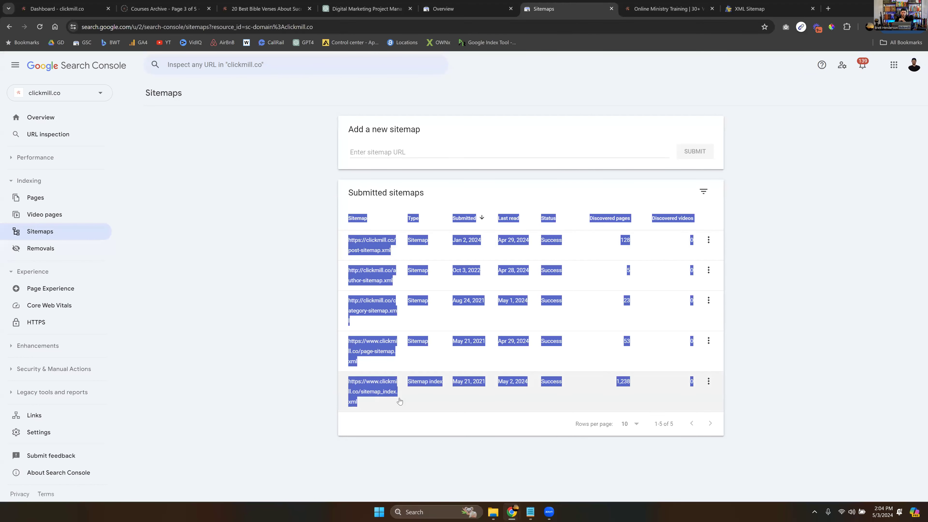
pyautogui.click(267, 378)
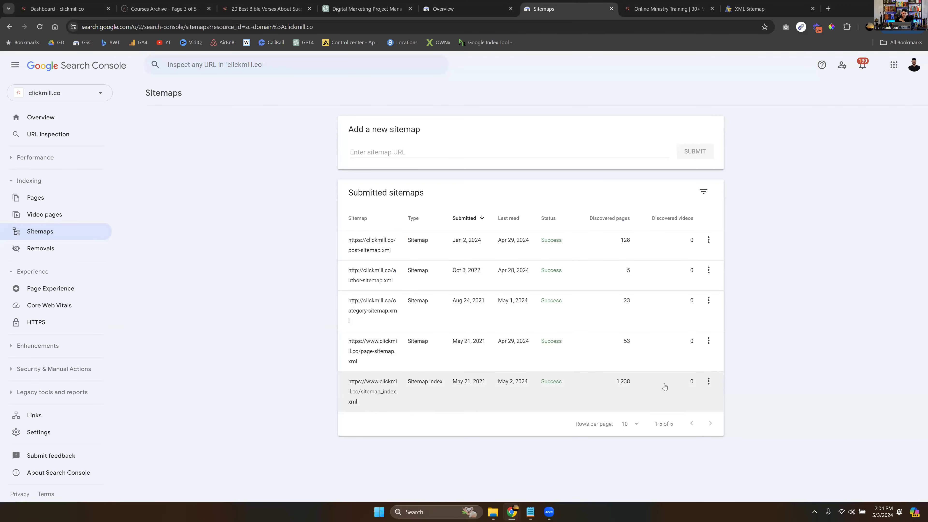
pyautogui.doubleClick(623, 382)
pyautogui.click(529, 445)
pyautogui.click(708, 382)
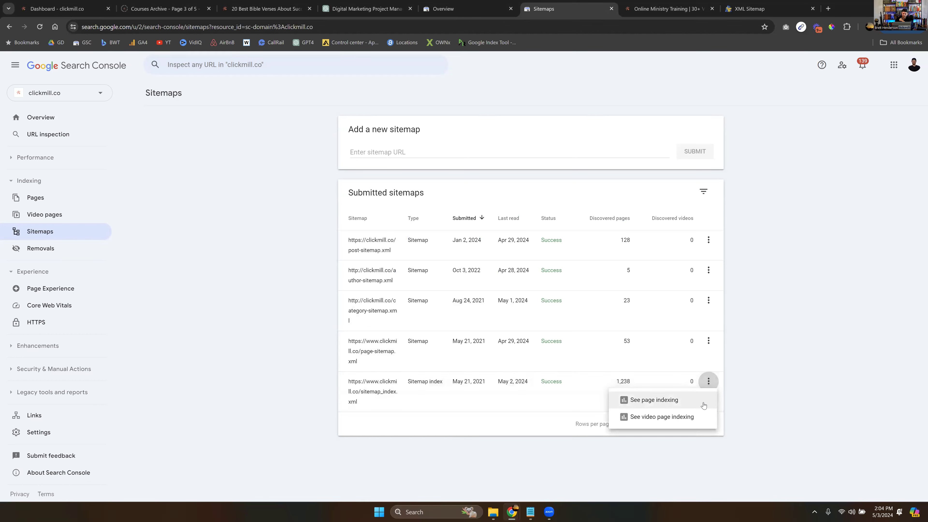
pyautogui.click(779, 398)
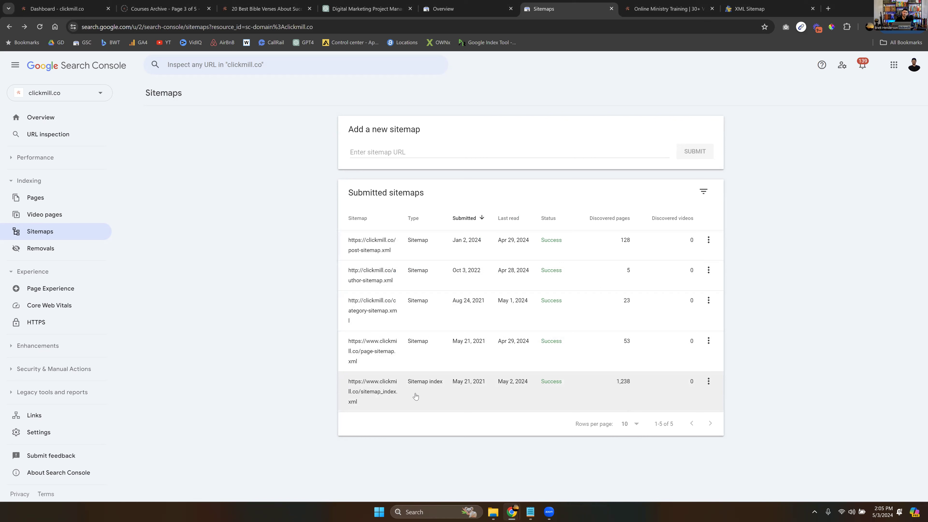
# Bring up the XML Sitemap page, place its browser tab beside the Sitemaps tab, and examine its sitemap_index.xml address.
pyautogui.click(761, 10)
pyautogui.moveTo(664, 12); pyautogui.dragTo(654, 11)
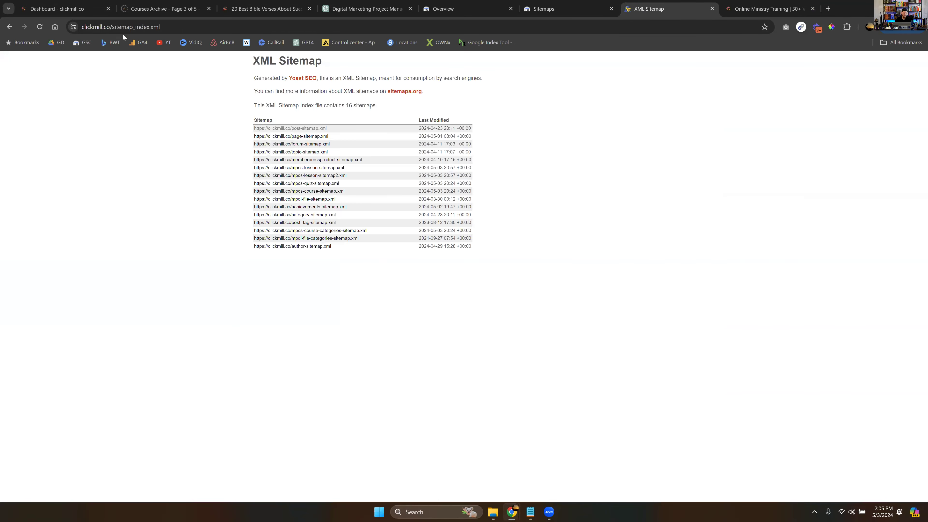
pyautogui.click(86, 25)
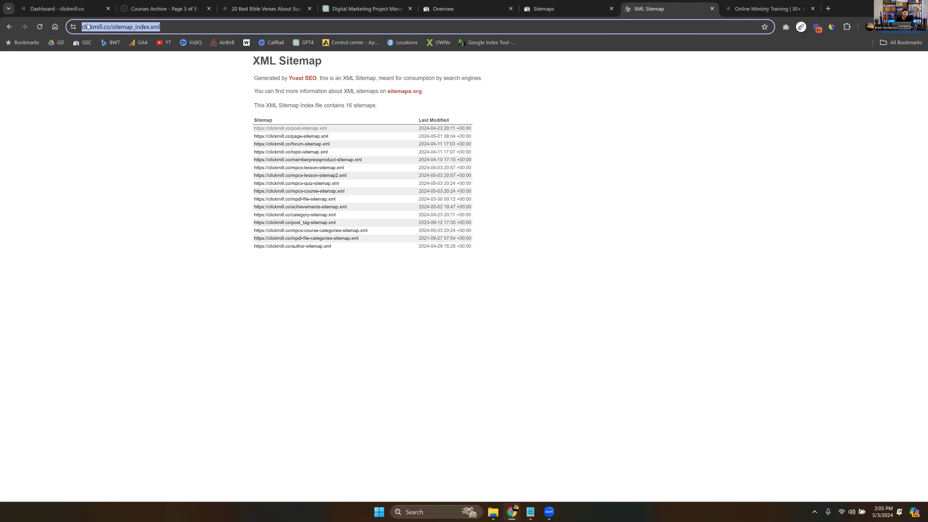
pyautogui.click(113, 27)
pyautogui.moveTo(138, 26); pyautogui.dragTo(155, 27)
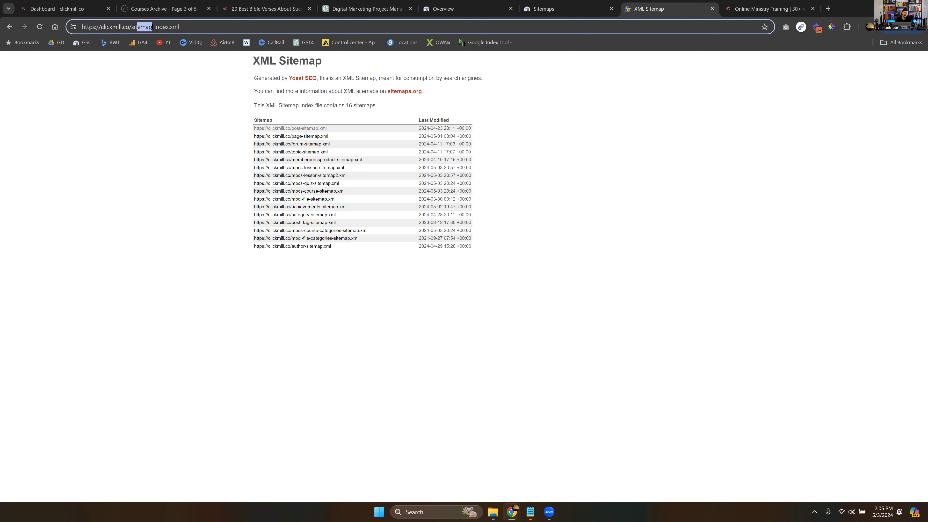
pyautogui.press('End')
pyautogui.click(140, 26)
pyautogui.moveTo(137, 26)
pyautogui.mouseDown()
pyautogui.moveTo(180, 27)
pyautogui.moveTo(132, 27)
pyautogui.mouseUp()
pyautogui.click(180, 27)
pyautogui.write('s')
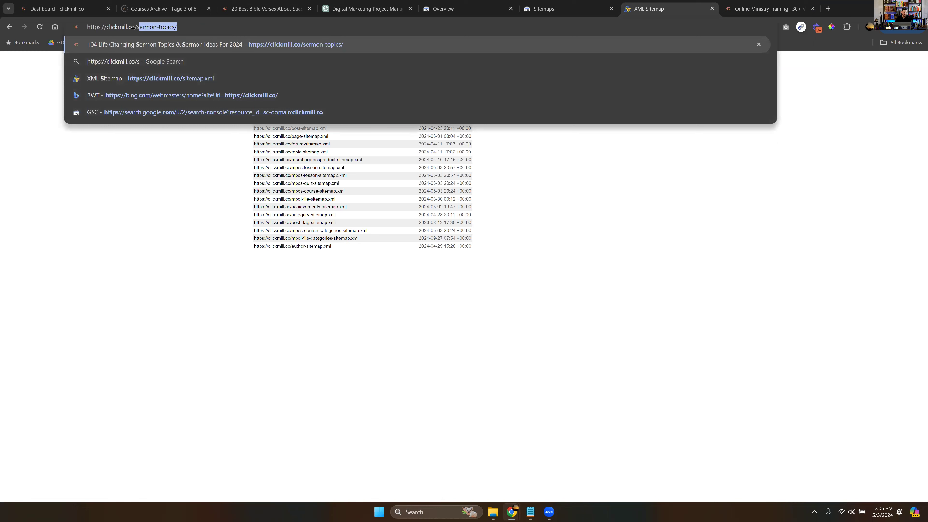
pyautogui.write('ite')
pyautogui.press('Return')
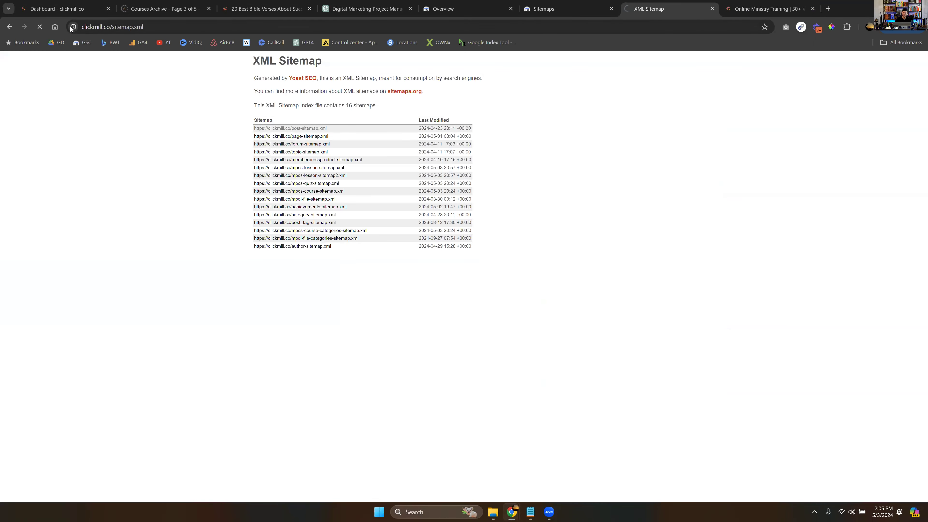
# Open post-sitemap.xml from the sitemap index and review the full list of post URLs.
pyautogui.click(161, 29)
pyautogui.click(181, 33)
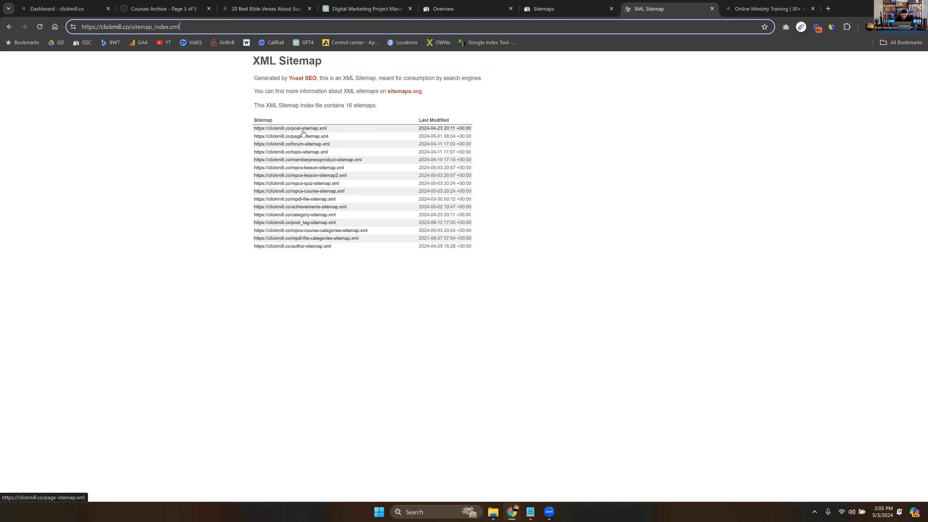
pyautogui.press('Return')
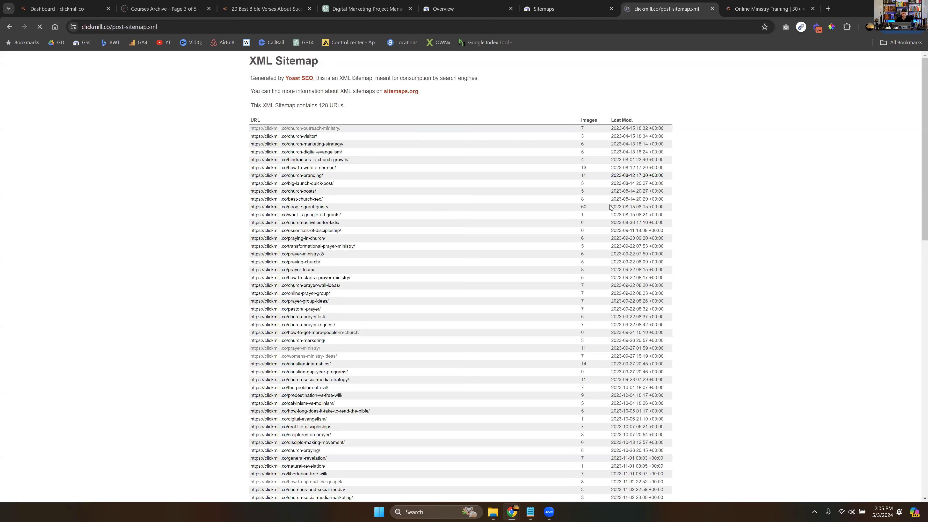
pyautogui.scroll(-15, 441, 139)
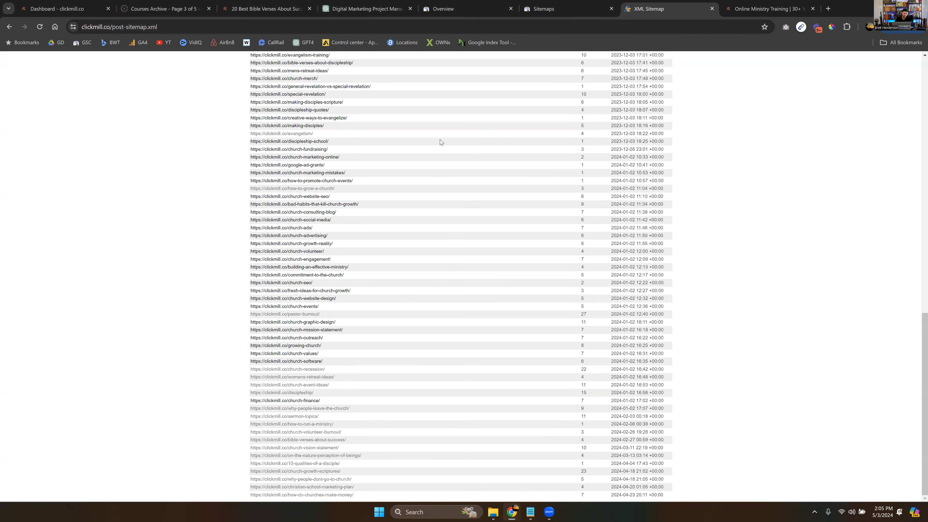
pyautogui.scroll(15, 445, 142)
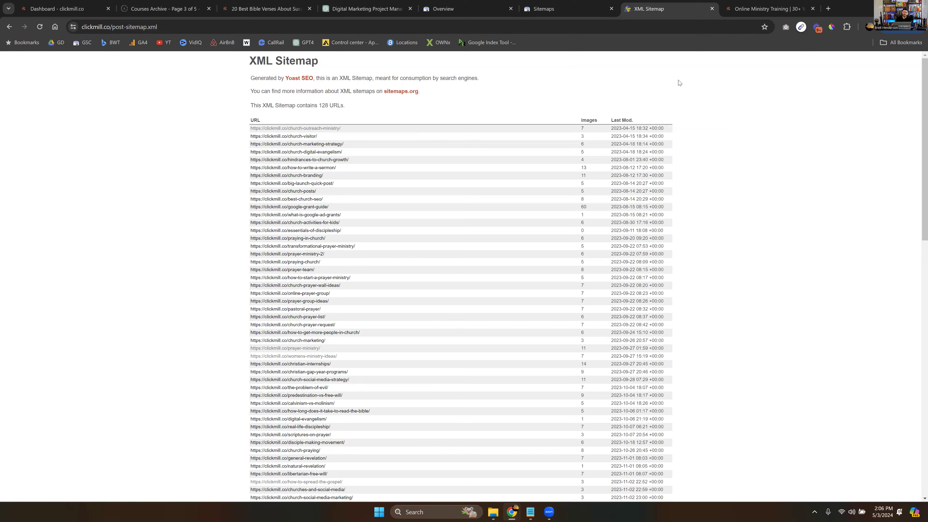
# Close the XML Sitemap page and return to the Search Console Sitemaps report, placing the cursor in the new sitemap URL field.
pyautogui.click(712, 9)
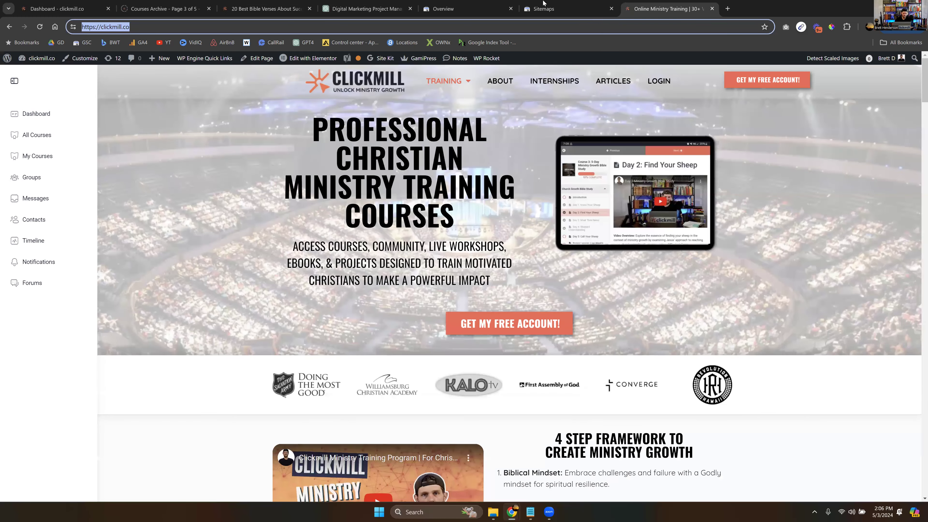
pyautogui.click(545, 8)
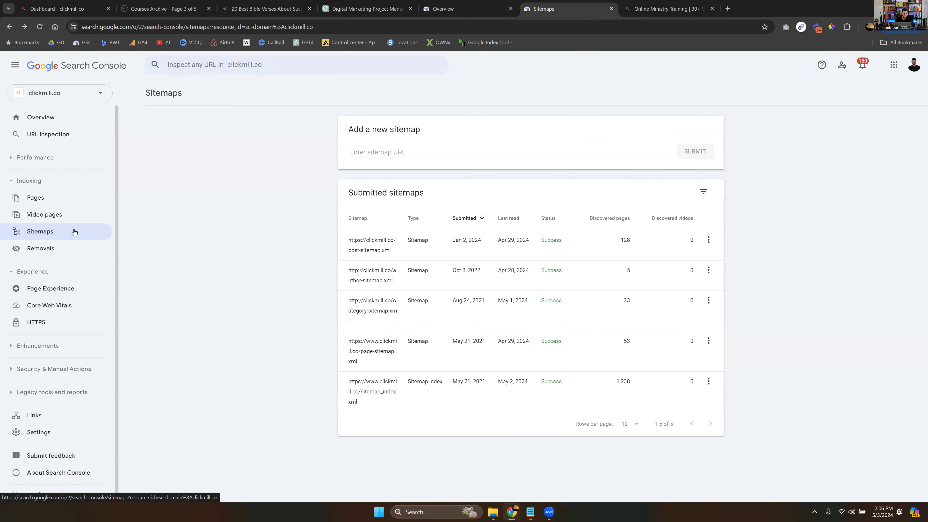
pyautogui.click(390, 153)
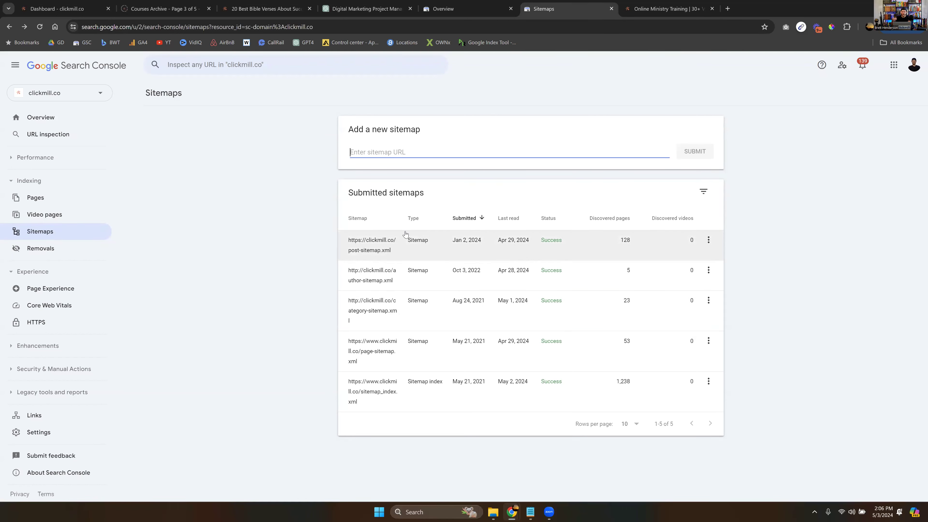
pyautogui.click(380, 384)
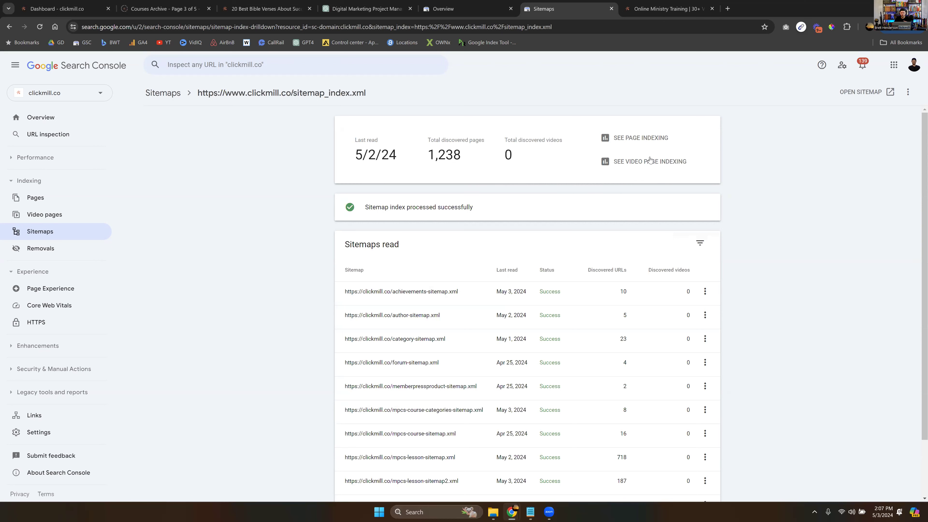
pyautogui.scroll(-3, 480, 264)
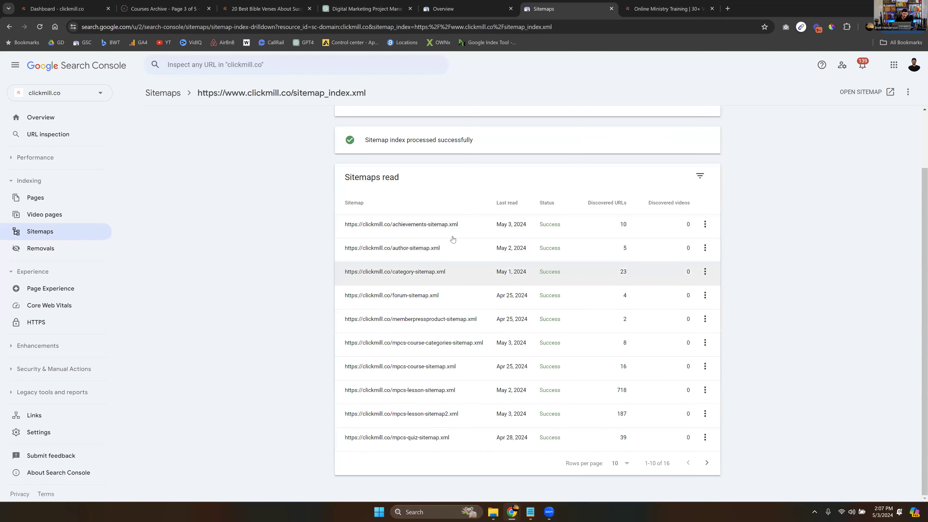
pyautogui.scroll(2, 617, 218)
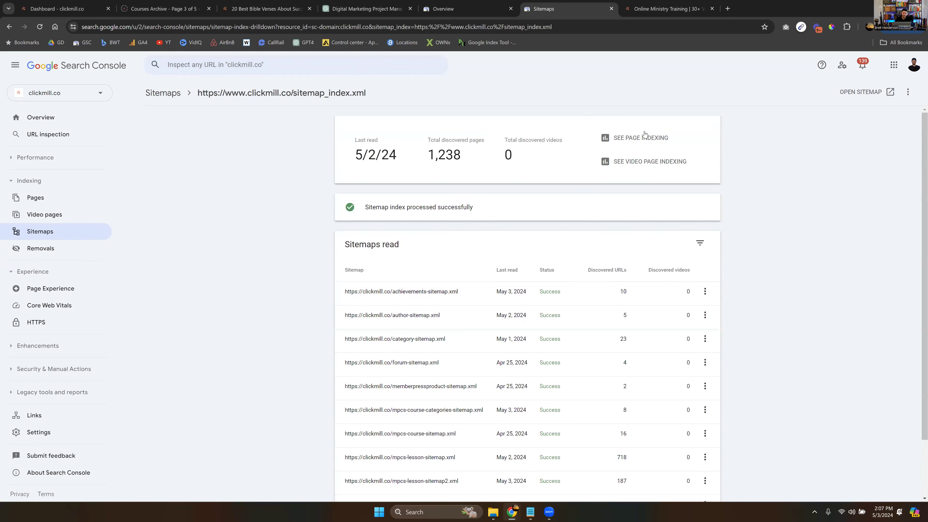
# Open the page indexing report for sitemap_index.xml and review its chart and the reasons pages aren't indexed.
pyautogui.click(676, 142)
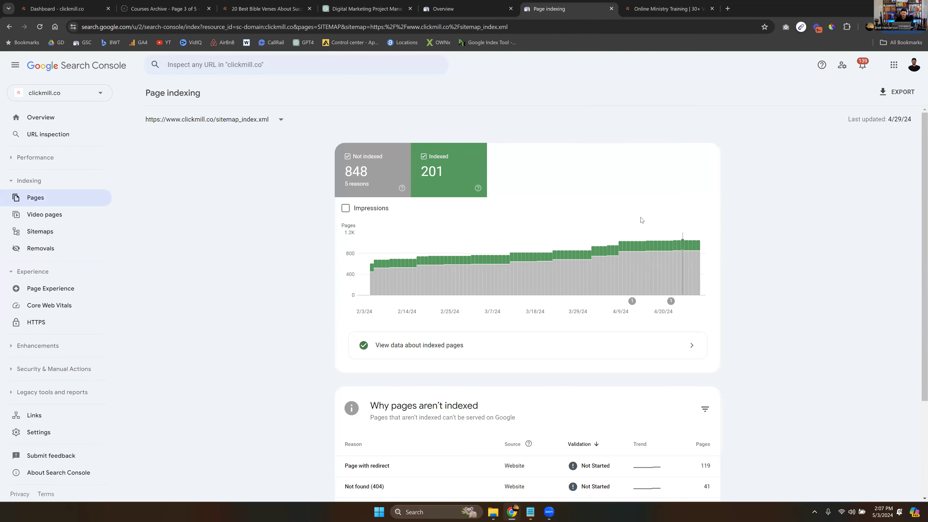
pyautogui.scroll(-2, 581, 219)
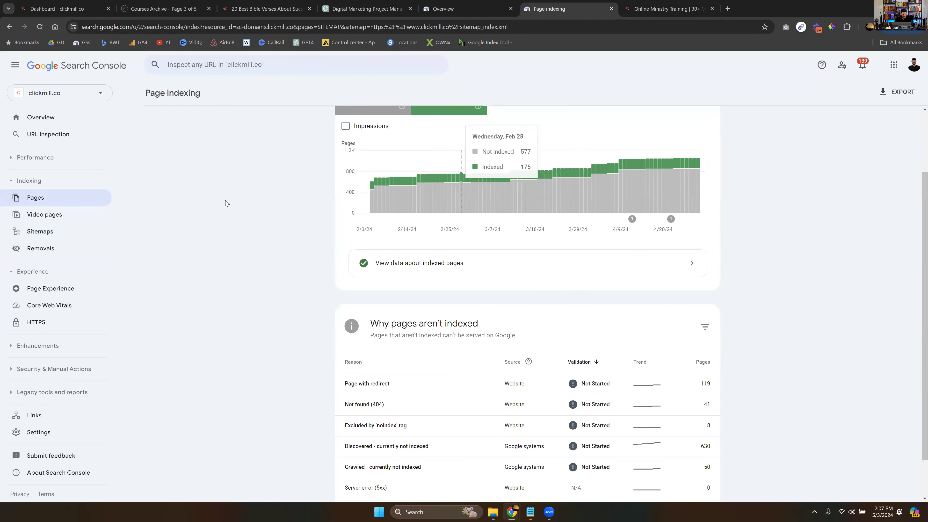
pyautogui.scroll(2, 470, 180)
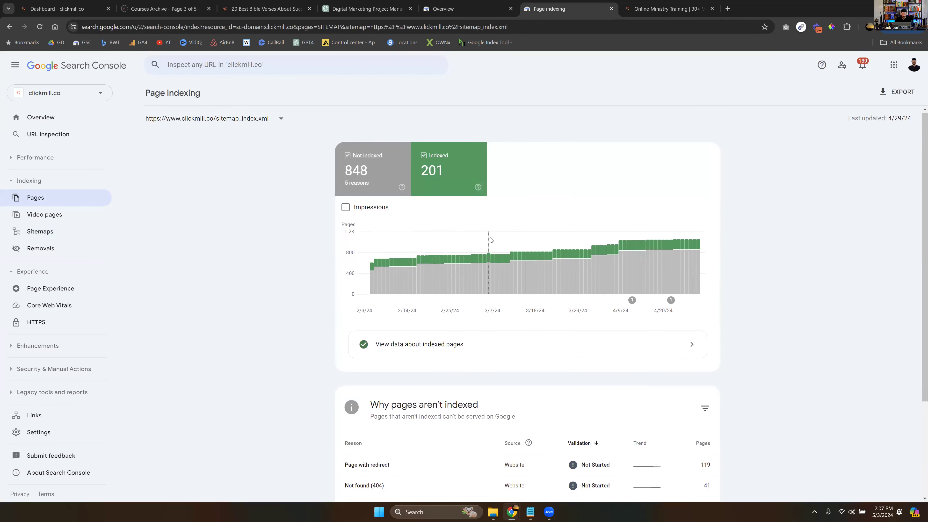
pyautogui.scroll(-2, 615, 218)
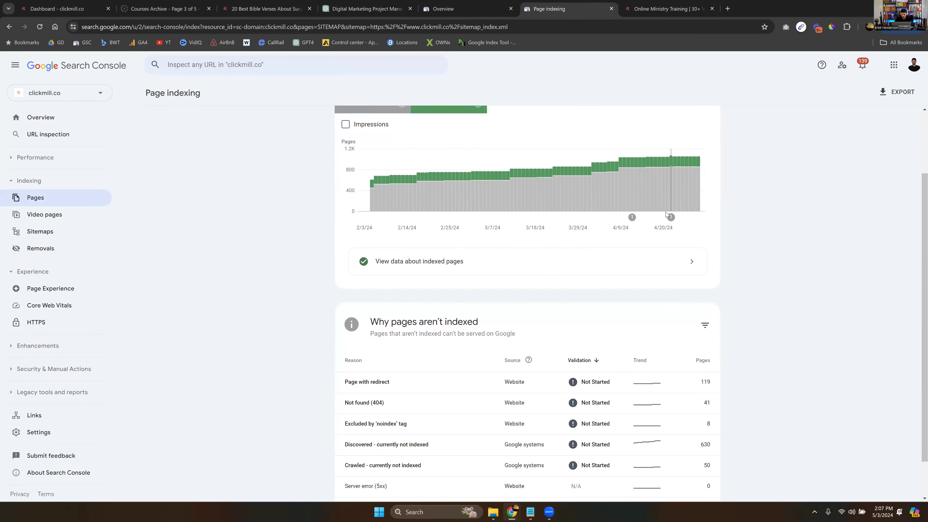
# Open the "Page with redirect" issue and examine its example URLs, including the details of the results-accomplishments lesson.
pyautogui.click(489, 381)
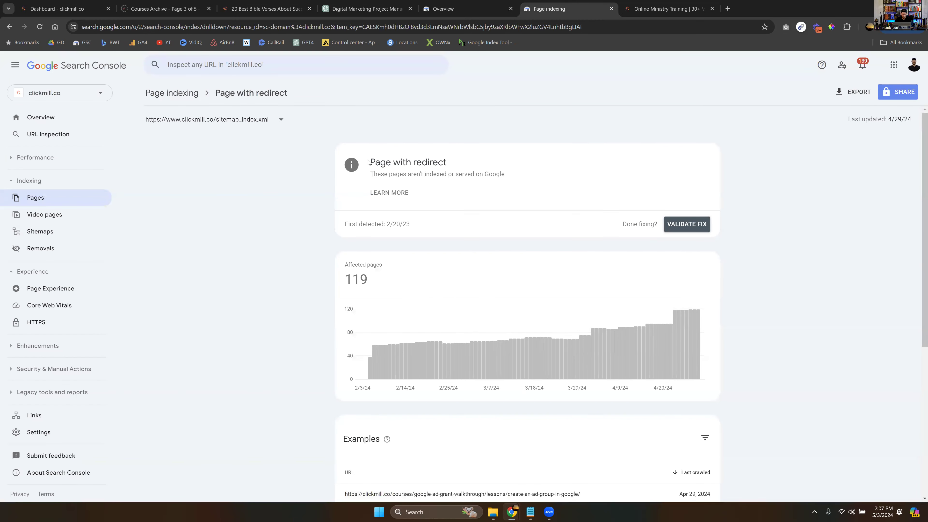
pyautogui.scroll(-5, 473, 315)
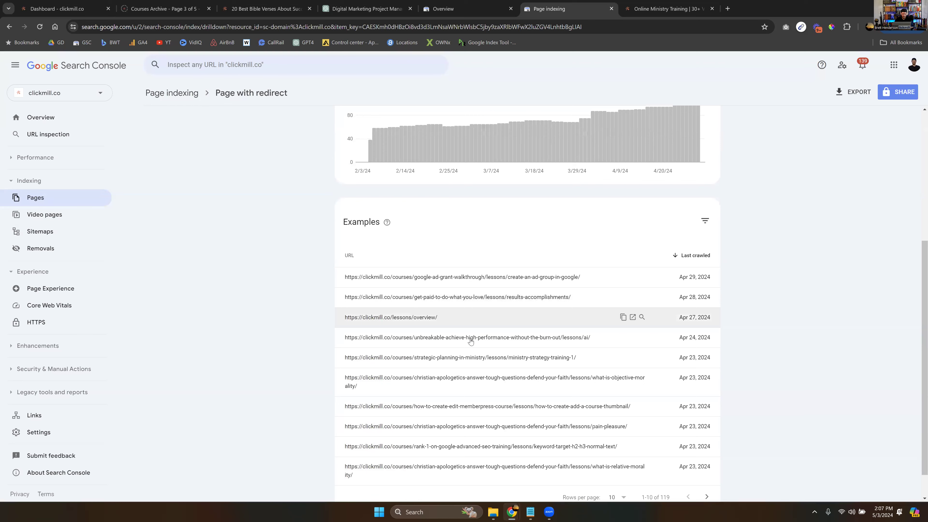
pyautogui.scroll(-1, 471, 341)
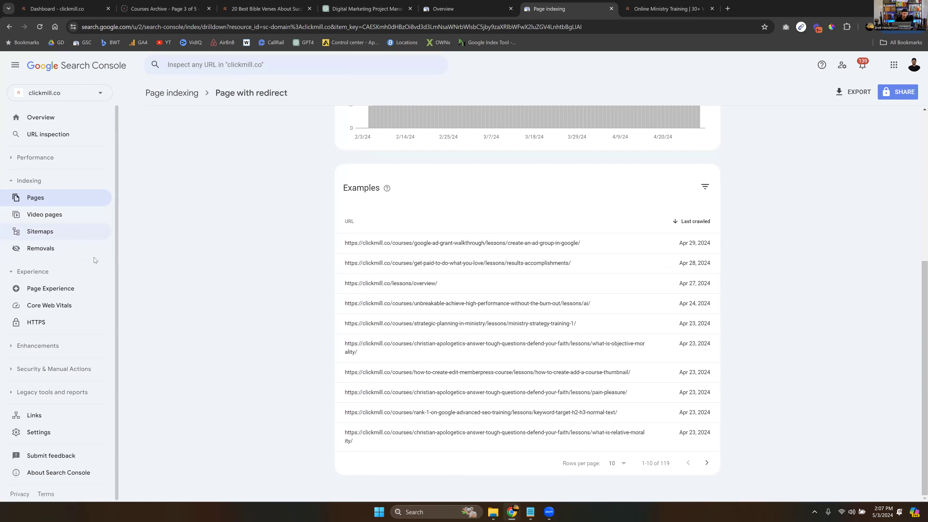
pyautogui.click(375, 263)
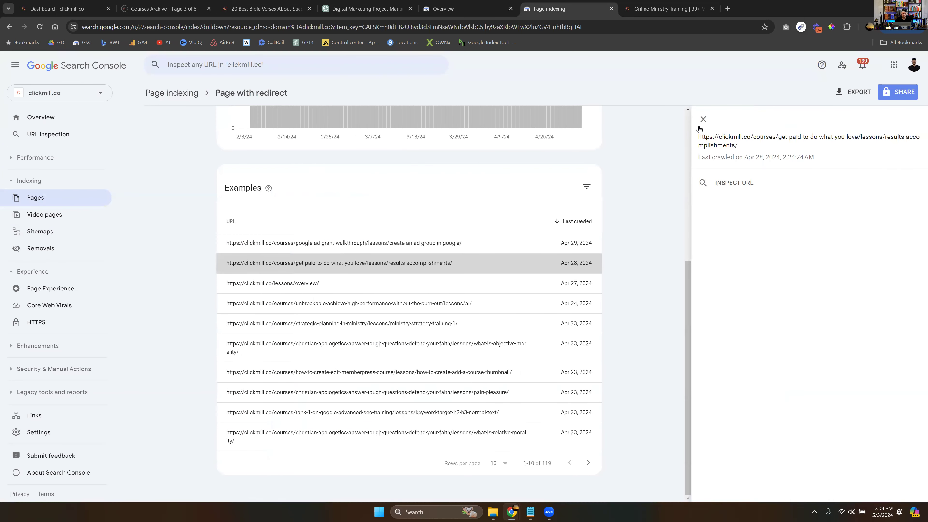
pyautogui.click(703, 120)
pyautogui.scroll(5, 402, 146)
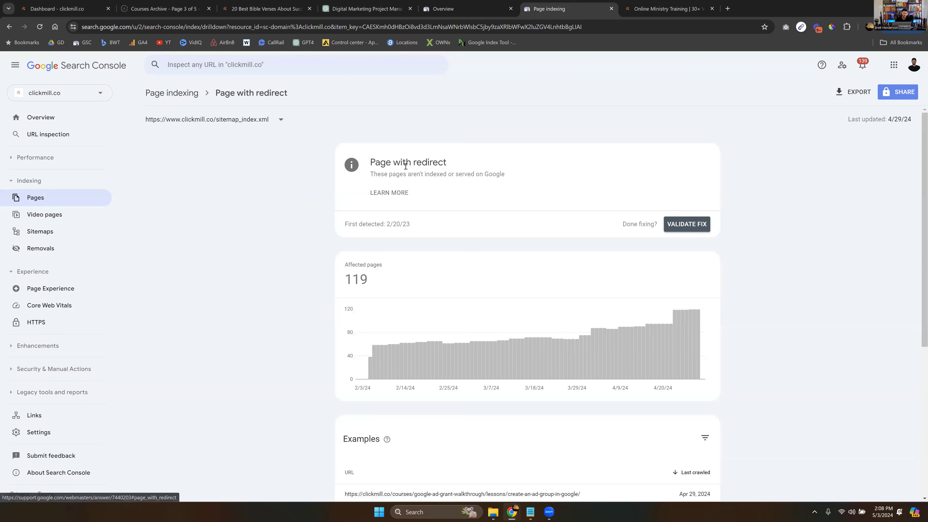